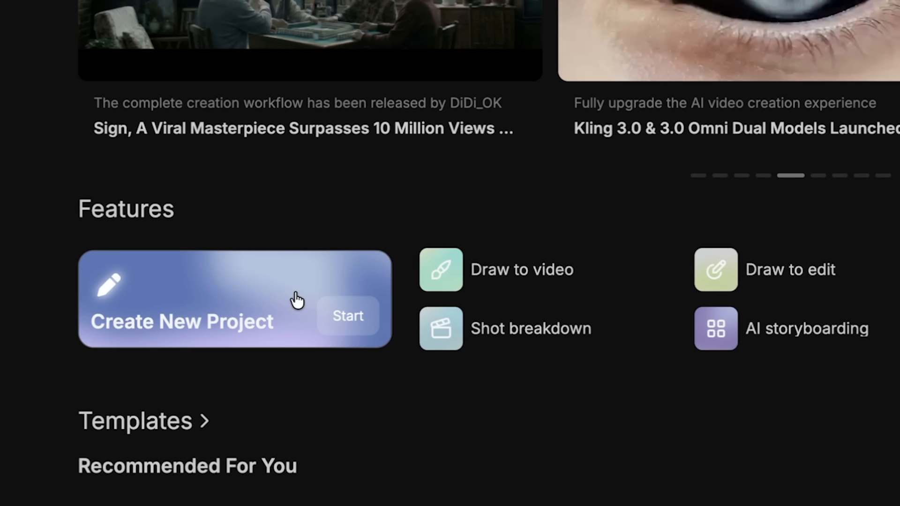
Create a new project and add a video node to the canvas.
{"action": "left_click", "coordinate": [295, 300]}
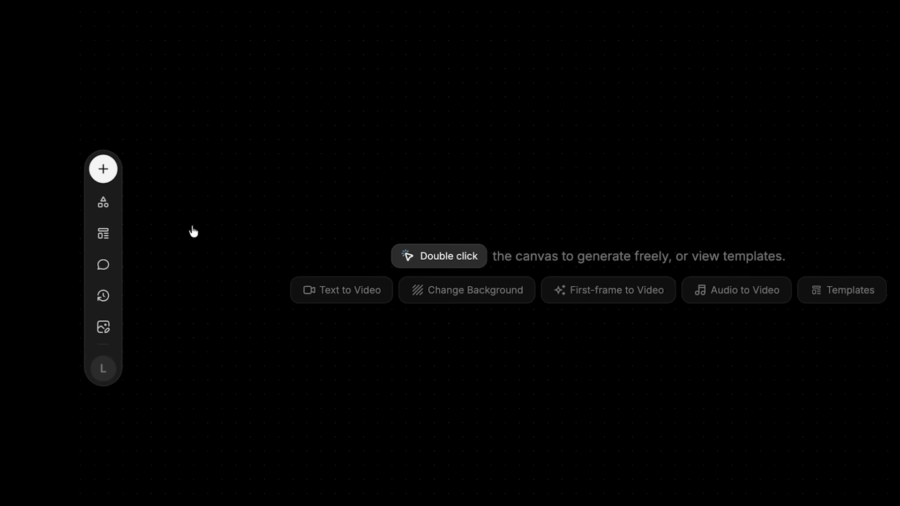
{"action": "left_click", "coordinate": [65, 206]}
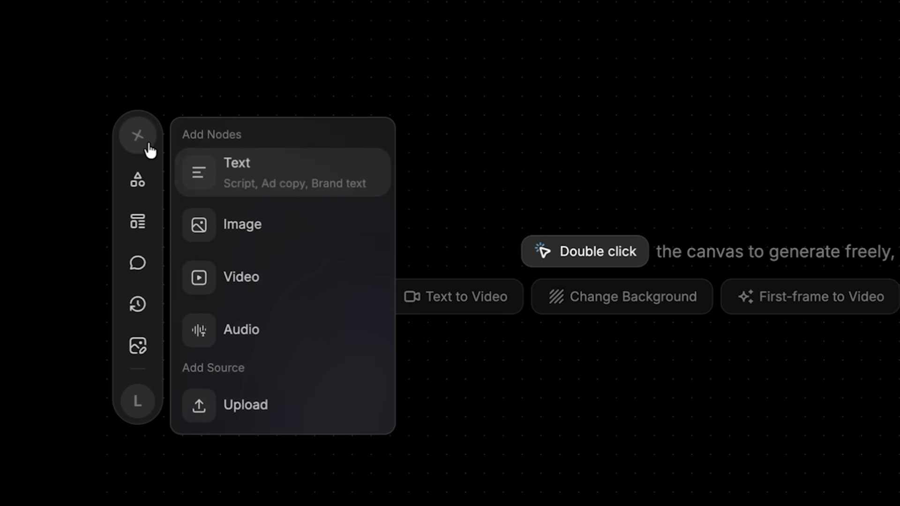
{"action": "left_click", "coordinate": [268, 287]}
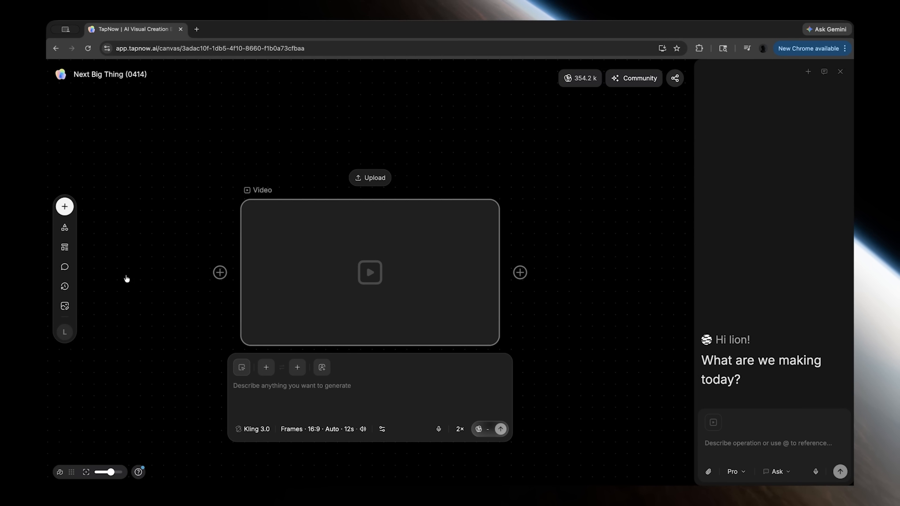
Add the axe scene keyframe and the blue-scrubs character turnaround image to the canvas beside the video node.
{"action": "left_click_drag", "start_coordinate": [127, 278], "coordinate": [172, 283]}
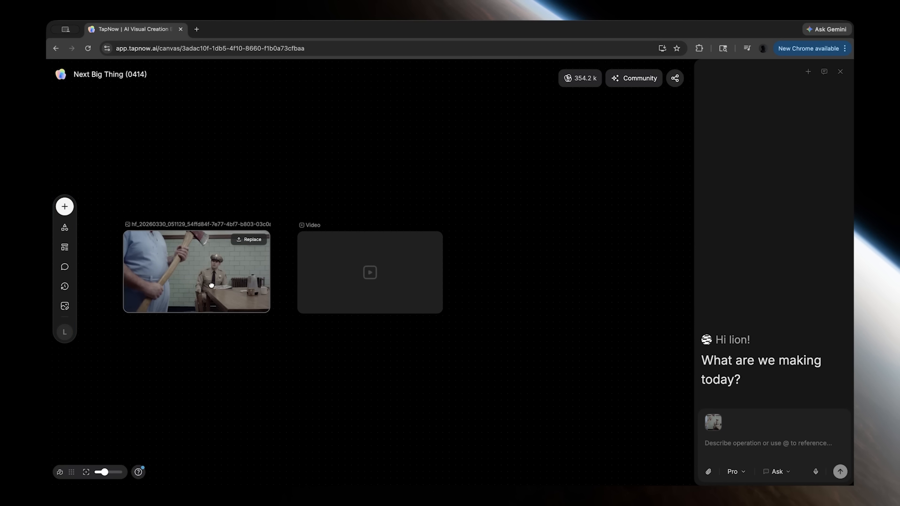
{"action": "left_click_drag", "start_coordinate": [672, 425], "coordinate": [163, 356]}
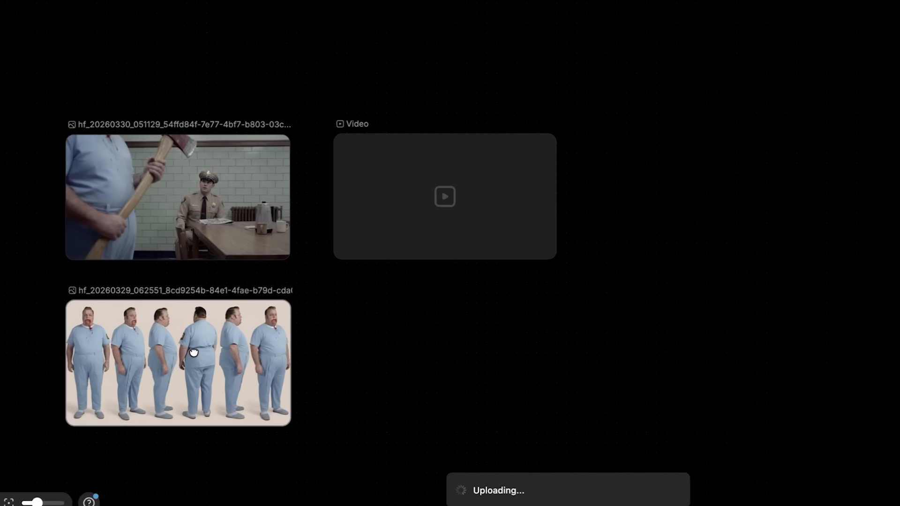
Choose the Kling 3.0 model for the video node and use the axe scene image as its first frame.
{"action": "left_click", "coordinate": [445, 197]}
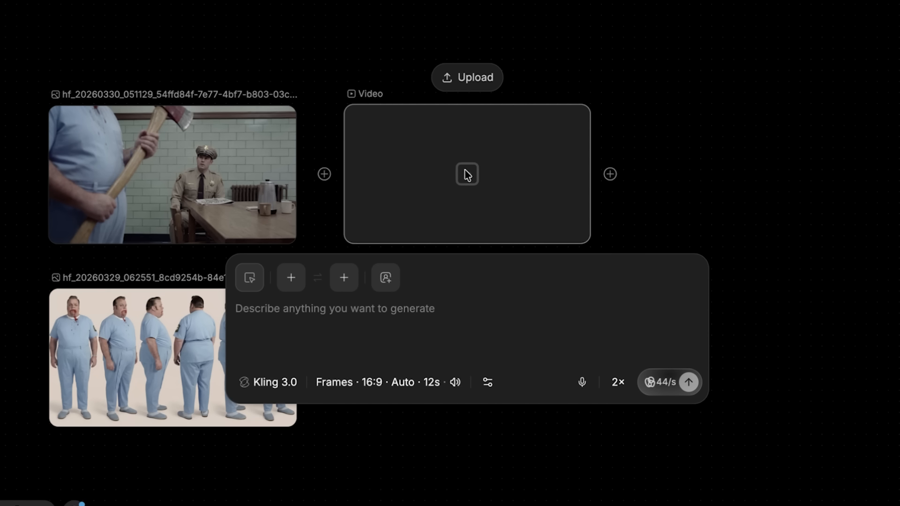
{"action": "left_click", "coordinate": [267, 388]}
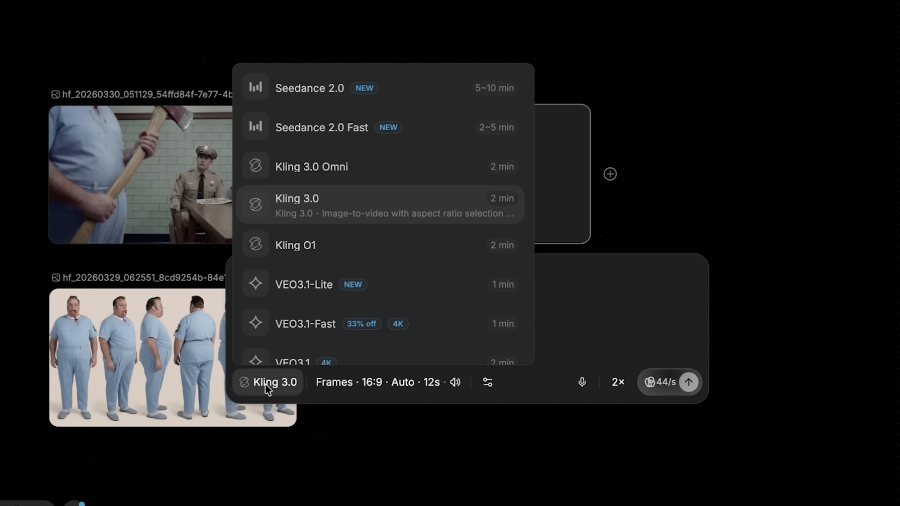
{"action": "left_click", "coordinate": [321, 207]}
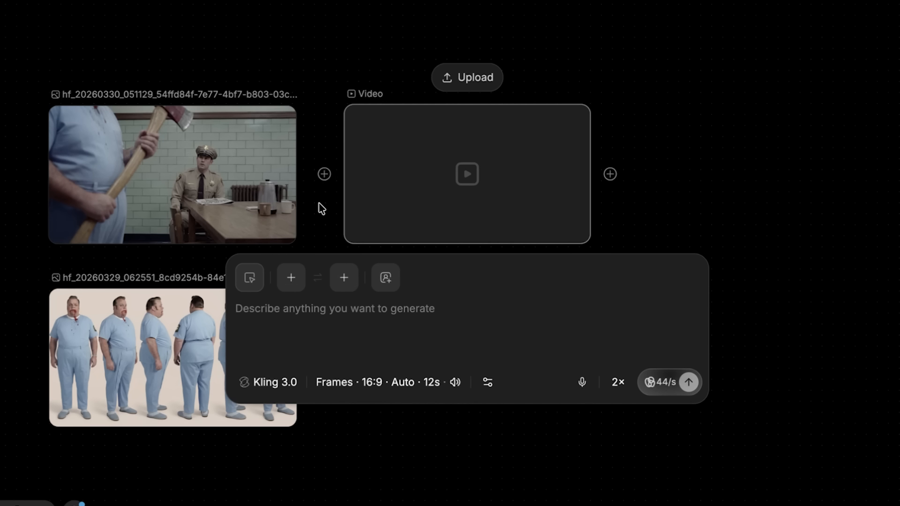
{"action": "left_click", "coordinate": [291, 278]}
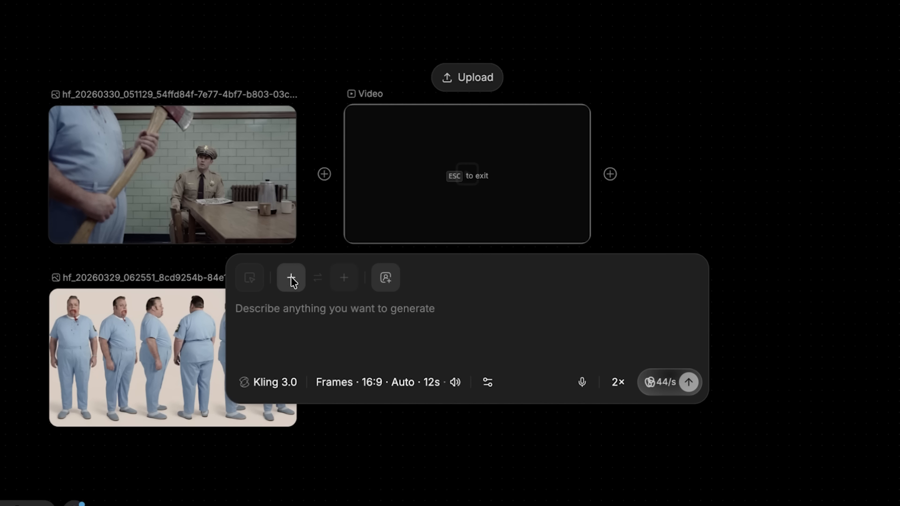
{"action": "left_click", "coordinate": [194, 188]}
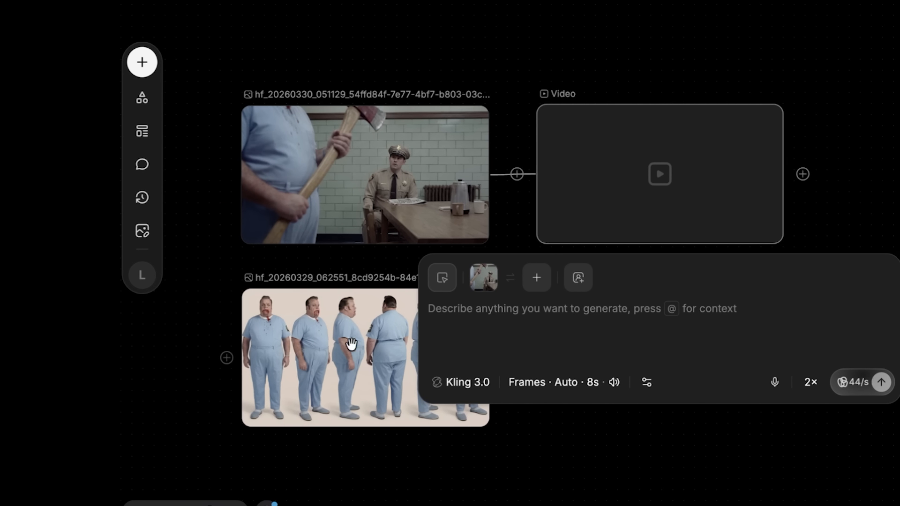
Save the character turnaround image as an asset named Bob Turnaround with a category assigned.
{"action": "left_click", "coordinate": [154, 342]}
{"action": "right_click", "coordinate": [160, 339]}
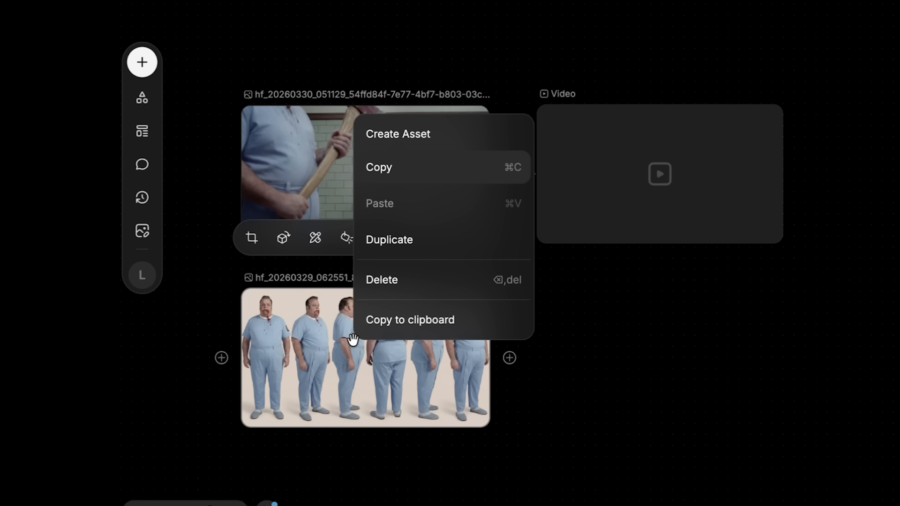
{"action": "left_click", "coordinate": [417, 128]}
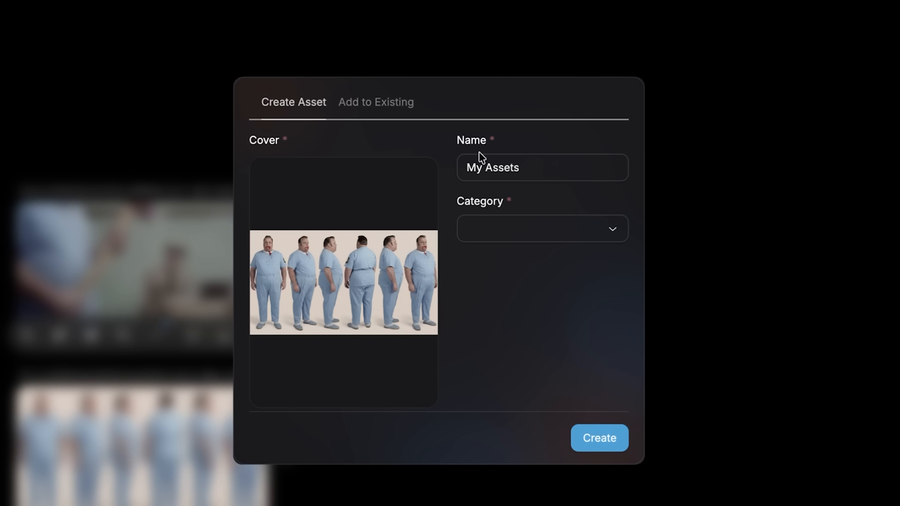
{"action": "left_click", "coordinate": [542, 236]}
{"action": "left_click", "coordinate": [523, 260]}
{"action": "left_click", "coordinate": [599, 438]}
Add the Bob Turnaround asset as an element of the video node.
{"action": "left_click", "coordinate": [457, 283]}
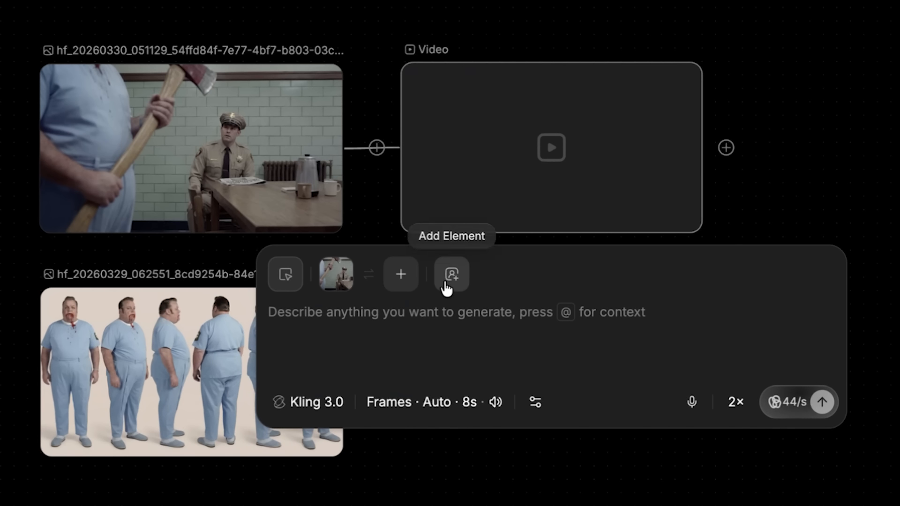
{"action": "left_click", "coordinate": [447, 281]}
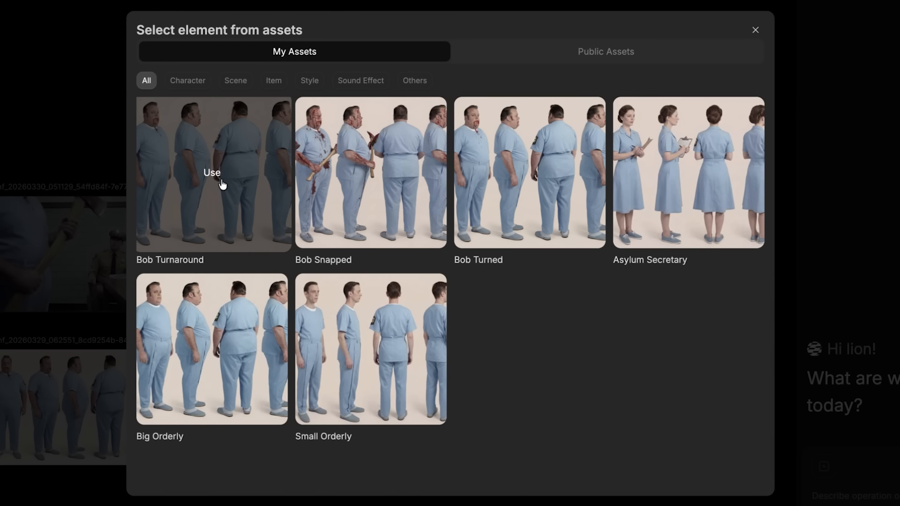
{"action": "left_click", "coordinate": [222, 184]}
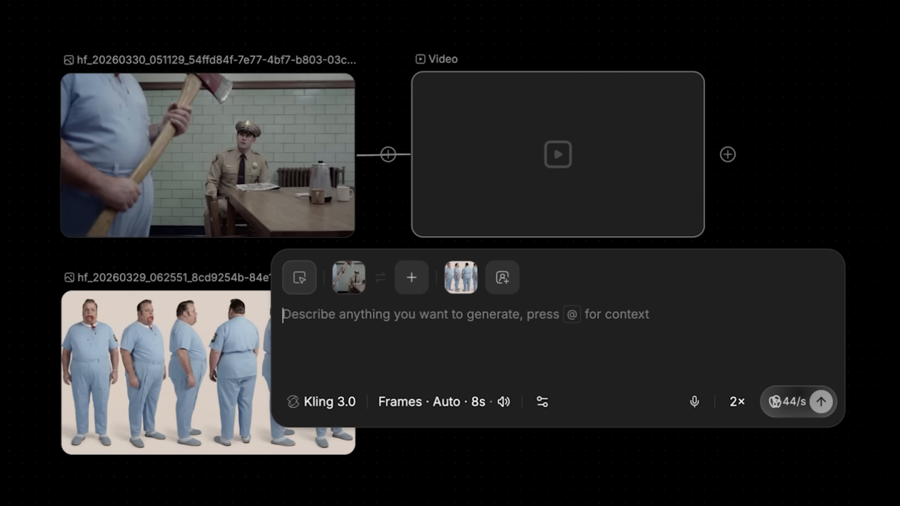
Write a prompt where the referenced Bob Turnaround approaches the security guard with the large axe, the guard asks "What are you doin' Bob?", and he looms over him.
{"action": "type", "text": "@"}
{"action": "key", "text": "Return"}
{"action": "type", "text": "W"}
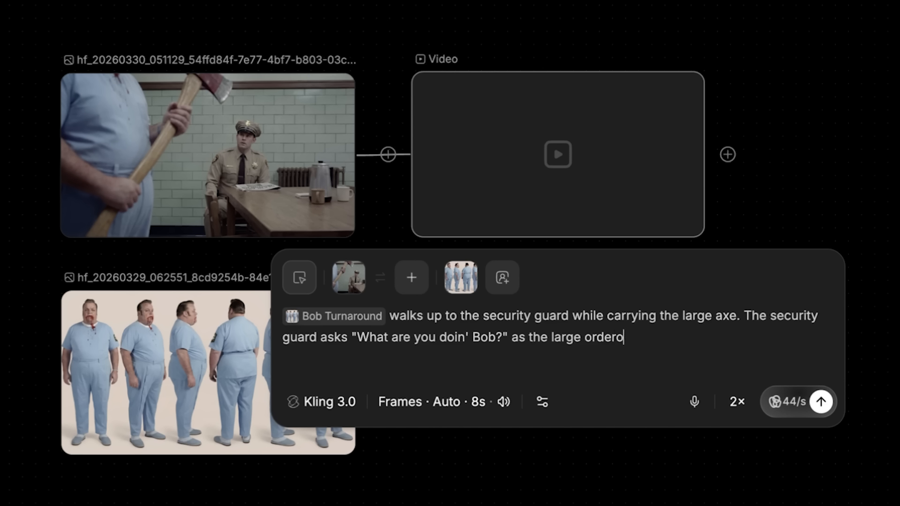
{"action": "type", "text": "tinues to approab"}
{"action": "type", "text": "s looming over him."}
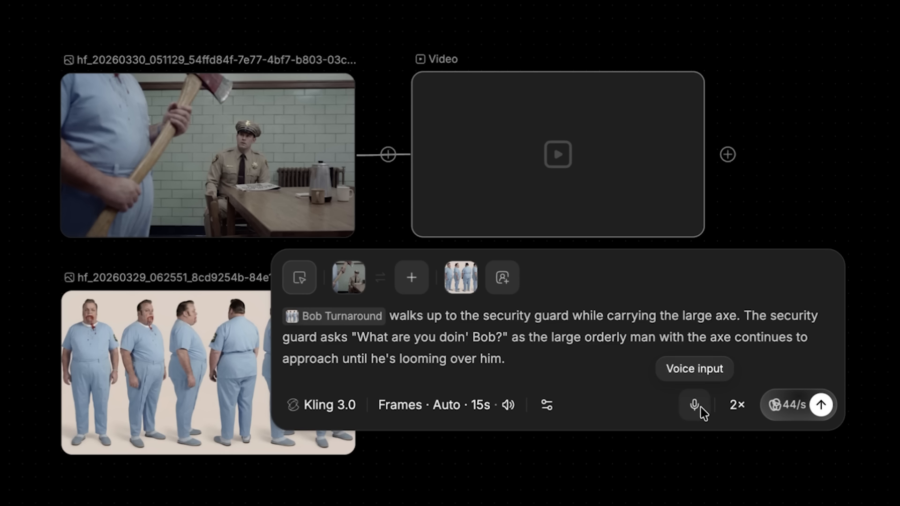
Generate the video with a 15 s duration and add "No music." to its prompt.
{"action": "left_click", "coordinate": [414, 406]}
{"action": "left_click", "coordinate": [566, 289]}
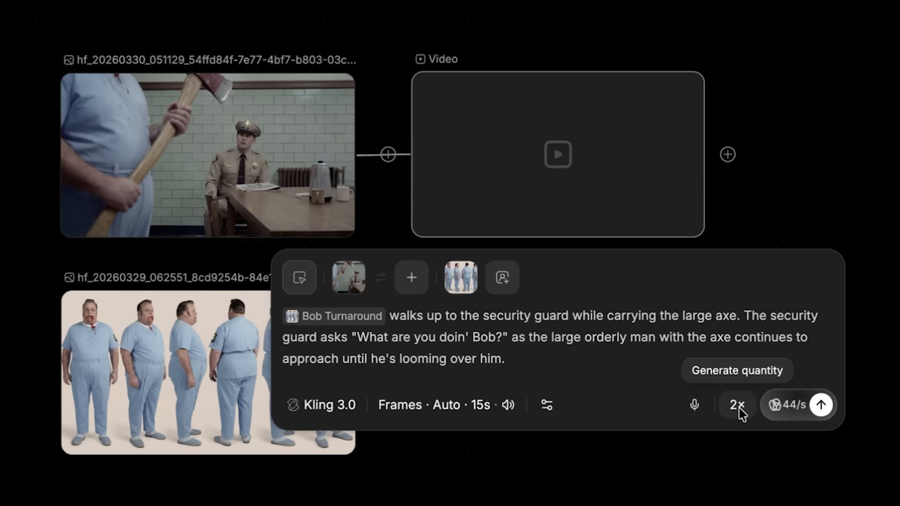
{"action": "left_click", "coordinate": [820, 405]}
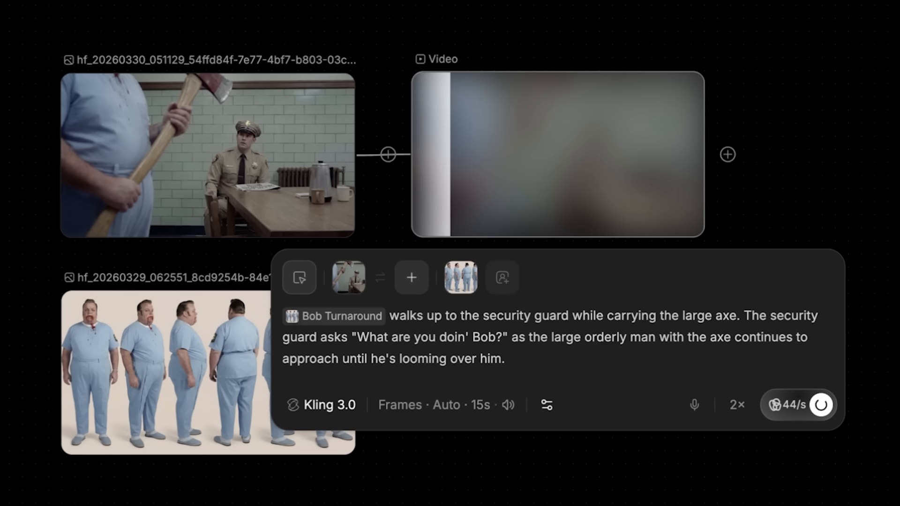
{"action": "type", "text": "No music."}
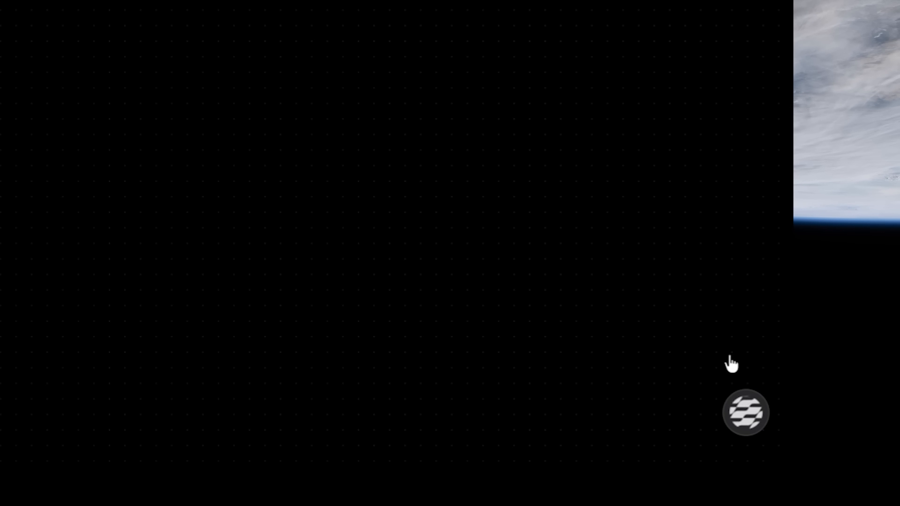
Draft an assistant request reading "Create another angle.", a reference to the Video node, and "Use a low shot so we see his feet.".
{"action": "left_click", "coordinate": [745, 409]}
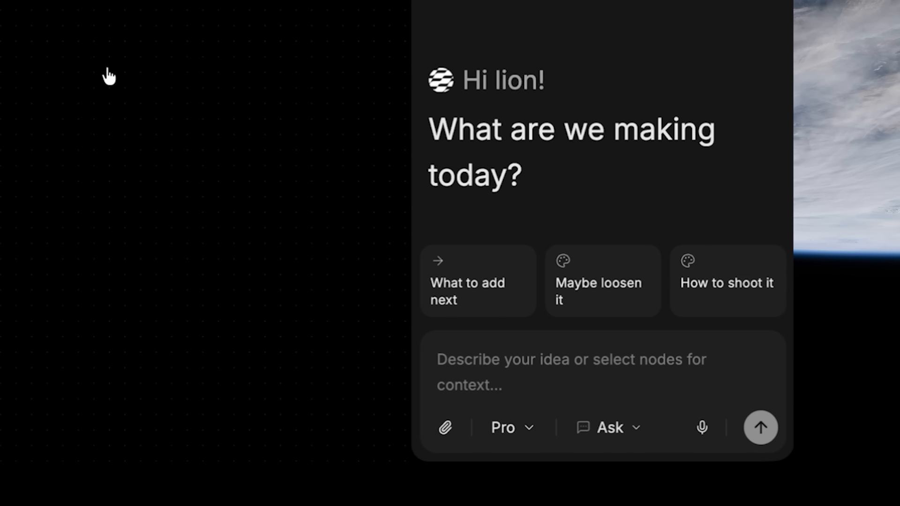
{"action": "type", "text": "Create another angle."}
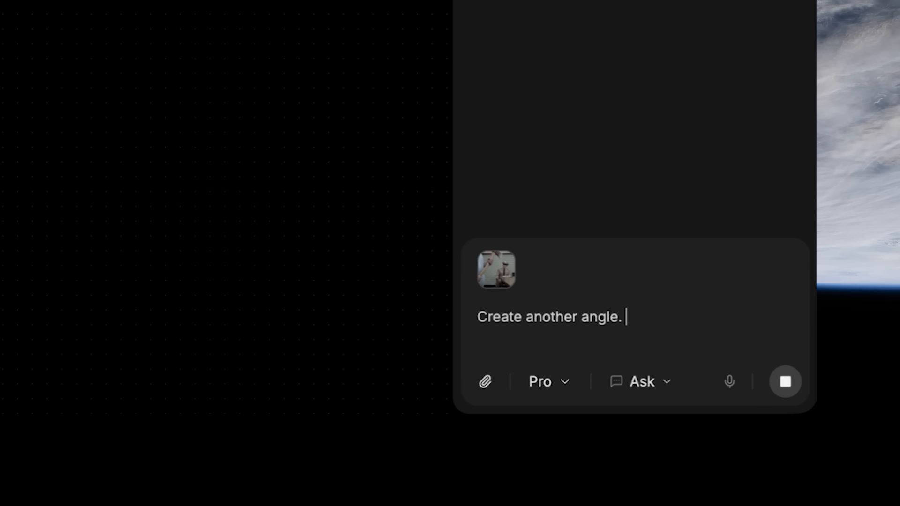
{"action": "type", "text": "@"}
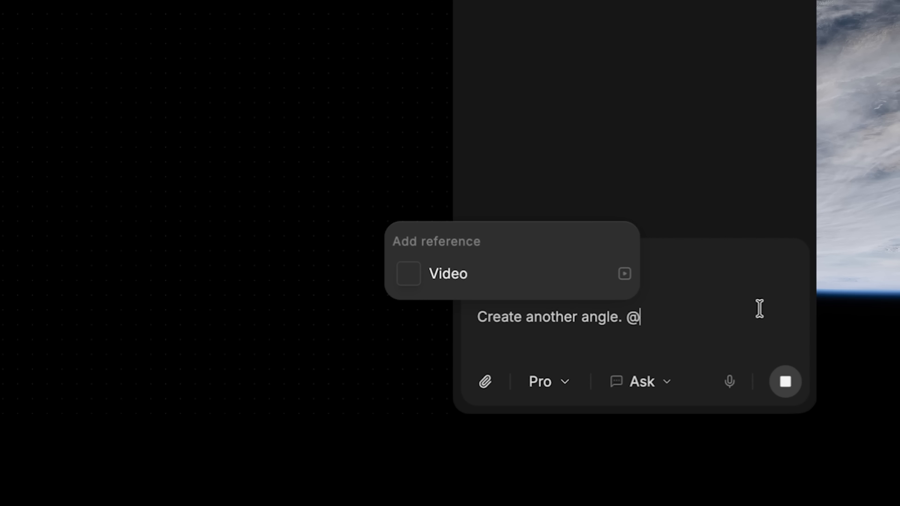
{"action": "left_click", "coordinate": [535, 280]}
{"action": "type", "text": "Use a low shot so we see his feet."}
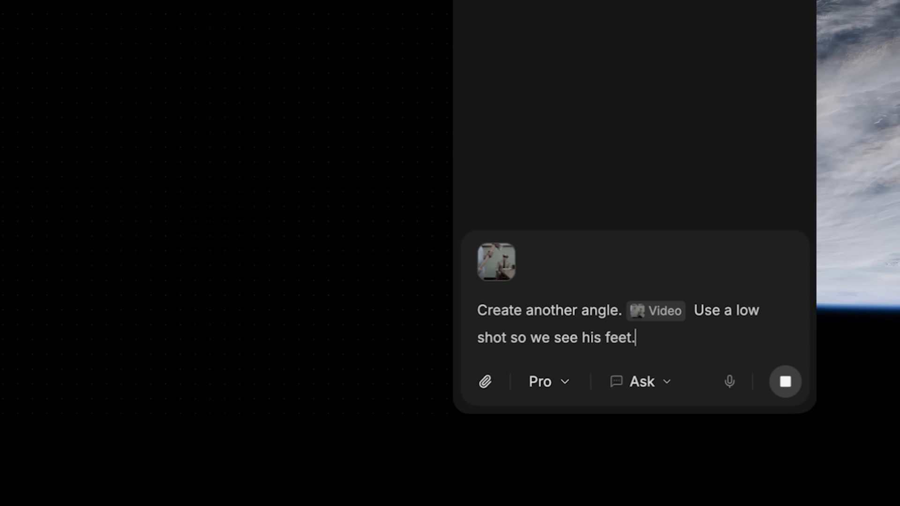
Send the request in Pro mode and confirm the proposed Seedance 2.0 low-angle video generation at 16:9 with count 1.
{"action": "left_click", "coordinate": [568, 386]}
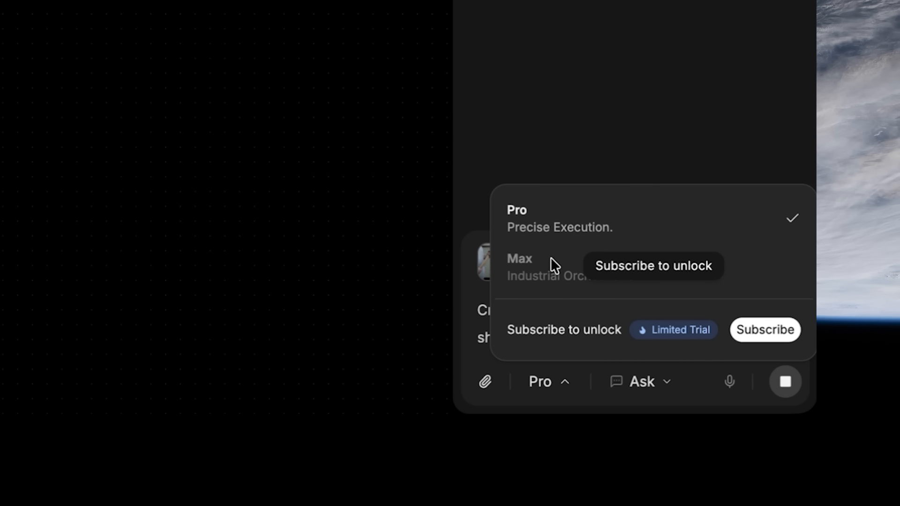
{"action": "left_click", "coordinate": [542, 229]}
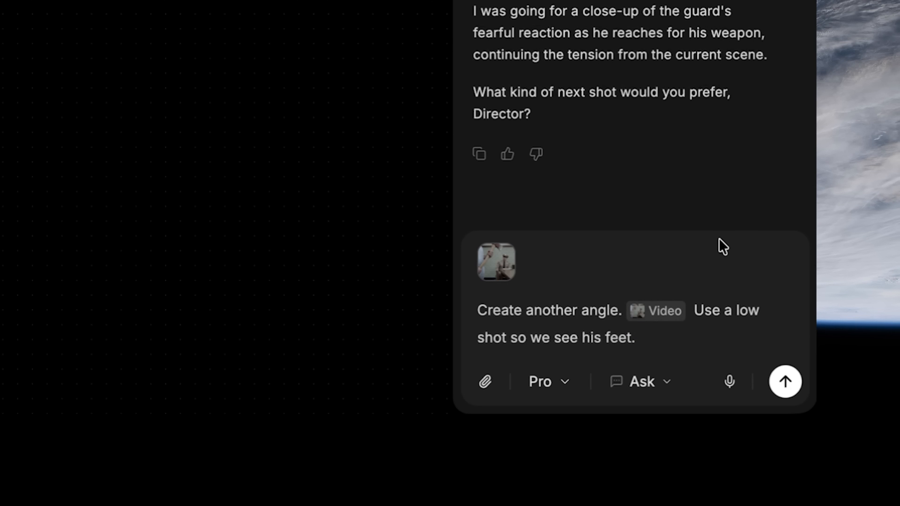
{"action": "left_click", "coordinate": [786, 387]}
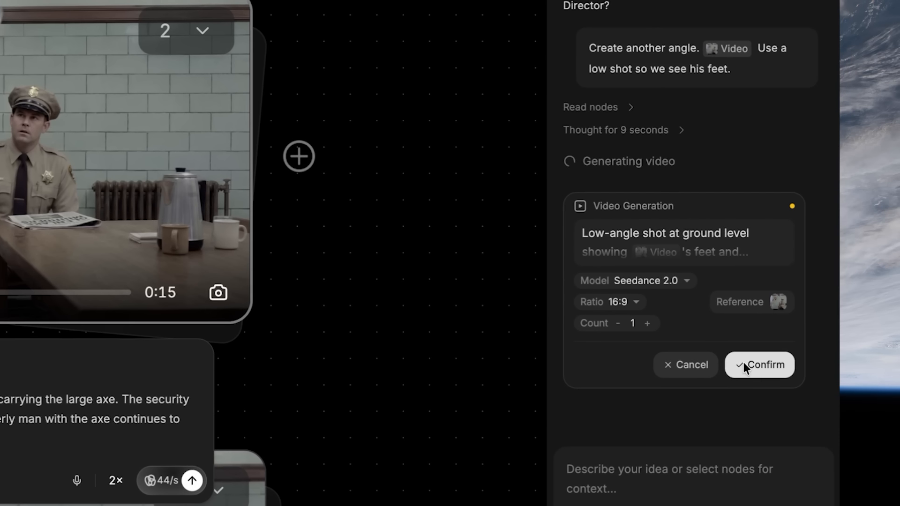
{"action": "left_click", "coordinate": [745, 365]}
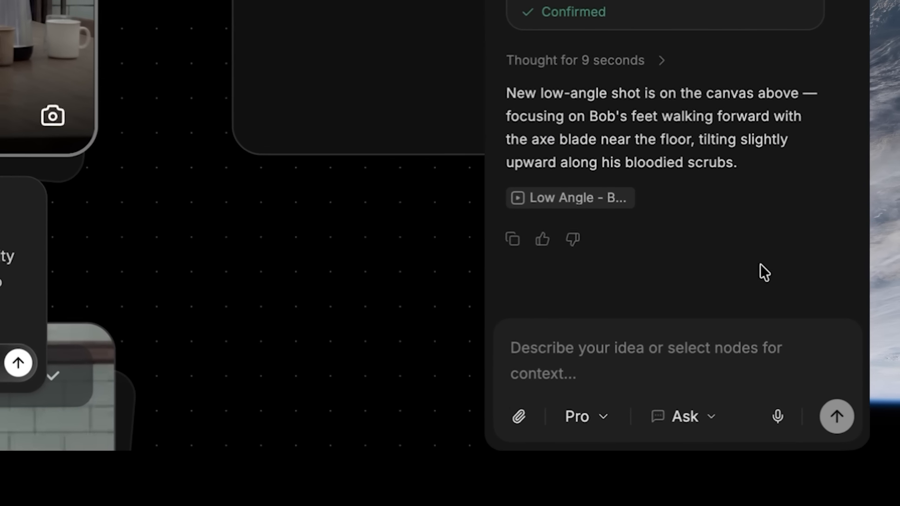
{"action": "left_click", "coordinate": [776, 418]}
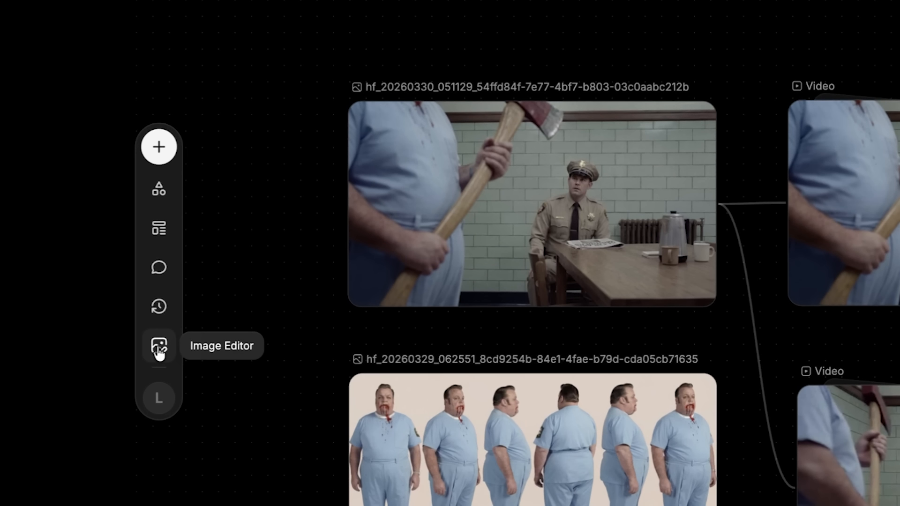
Load the hallway keyframe image into the Posture Generator and raise the stickman's arms to shoulder height or above.
{"action": "left_click", "coordinate": [64, 306]}
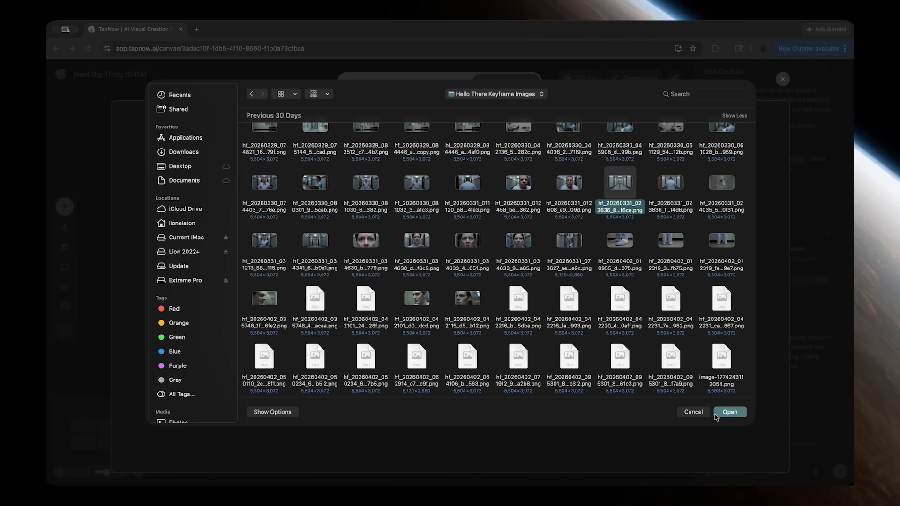
{"action": "left_click", "coordinate": [717, 414]}
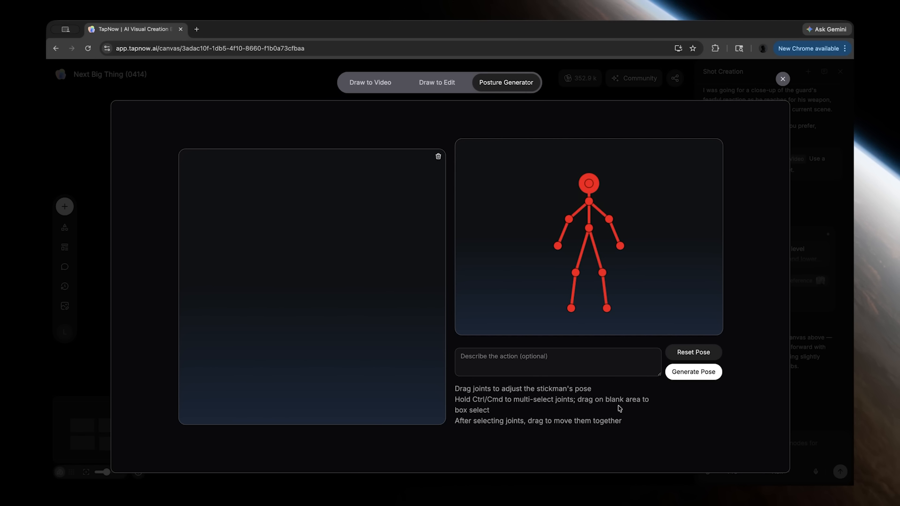
{"action": "left_click_drag", "start_coordinate": [558, 248], "coordinate": [533, 192]}
{"action": "left_click_drag", "start_coordinate": [568, 219], "coordinate": [566, 207]}
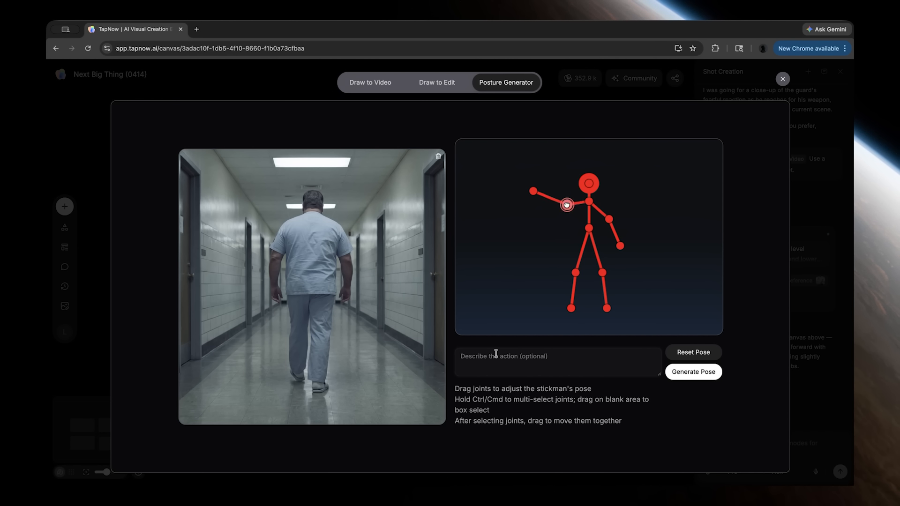
Describe the action as "He has his arms raised" and generate the pose.
{"action": "left_click", "coordinate": [495, 354]}
{"action": "type", "text": "He has his arms raised."}
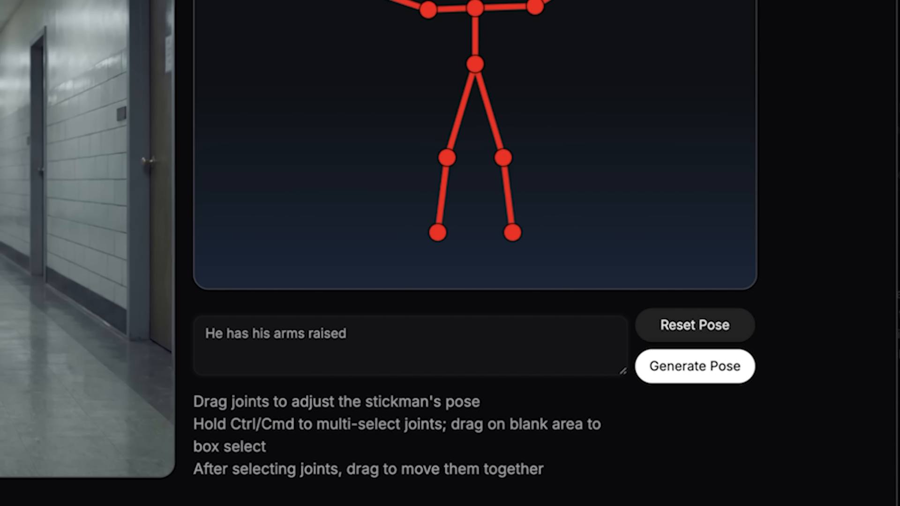
{"action": "left_click", "coordinate": [647, 373]}
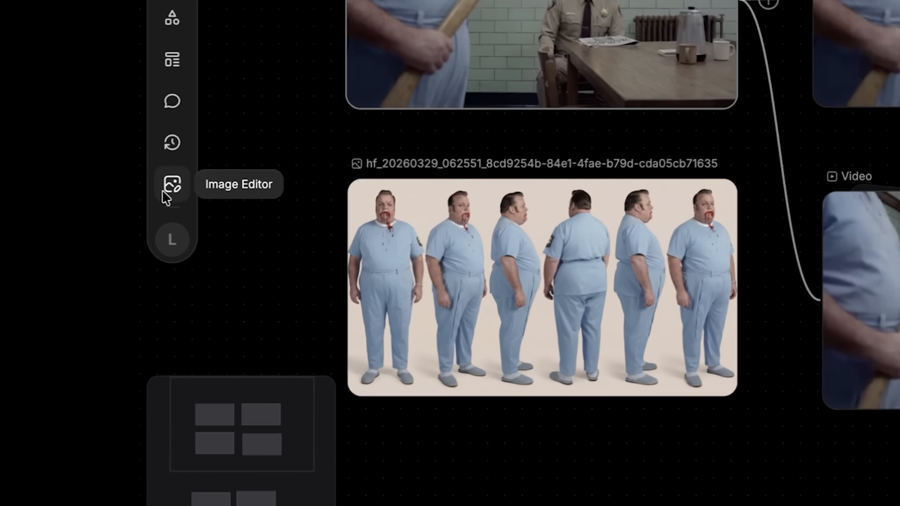
Load the keyframe image hf_20260328_035212_31...fa3.png, the close-up of the man in the blue shirt, into Draw to Edit.
{"action": "left_click", "coordinate": [90, 276]}
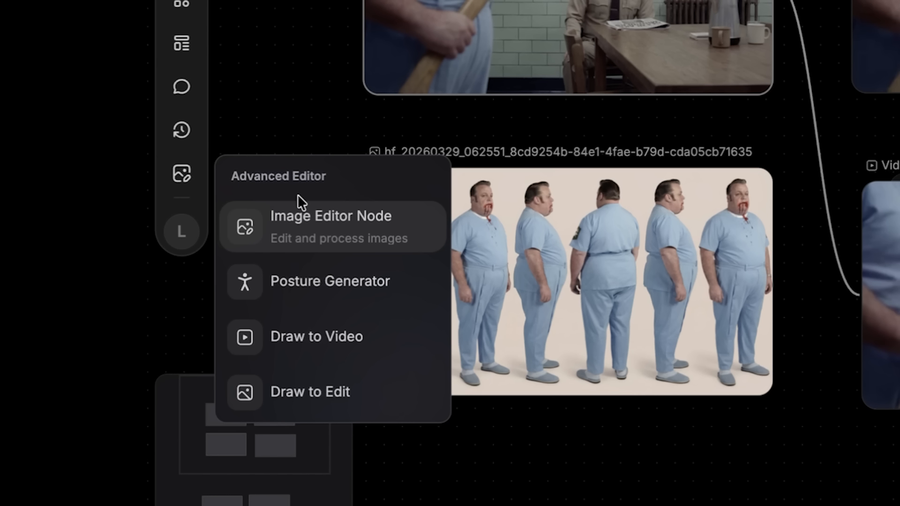
{"action": "left_click", "coordinate": [321, 399]}
{"action": "left_click", "coordinate": [682, 448]}
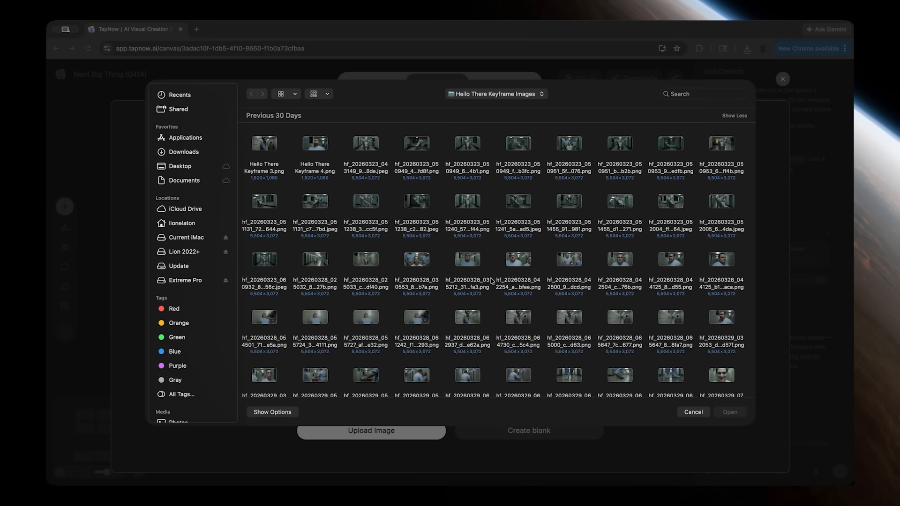
{"action": "left_click", "coordinate": [487, 281]}
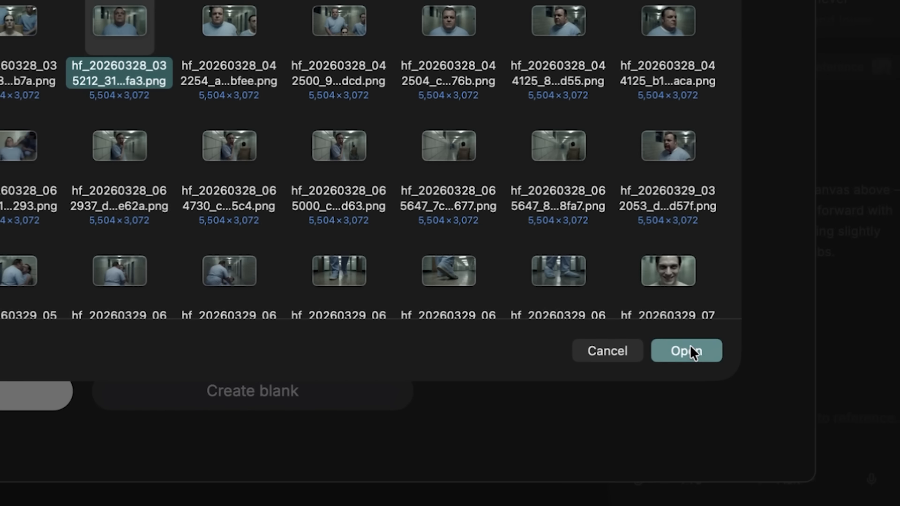
{"action": "left_click", "coordinate": [688, 351]}
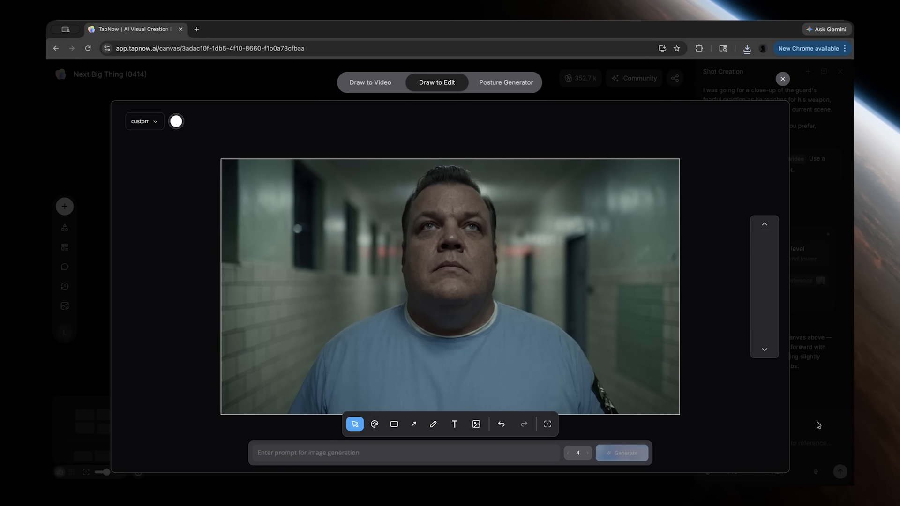
Draw a red arrow from beside the man's chin down toward the right-hand wall and label it "Looking this way." on one line.
{"action": "left_click", "coordinate": [413, 424]}
{"action": "left_click_drag", "start_coordinate": [512, 291], "coordinate": [634, 335]}
{"action": "left_click", "coordinate": [454, 424]}
{"action": "left_click", "coordinate": [515, 245]}
{"action": "double_click", "coordinate": [559, 246]}
{"action": "key", "text": "Escape"}
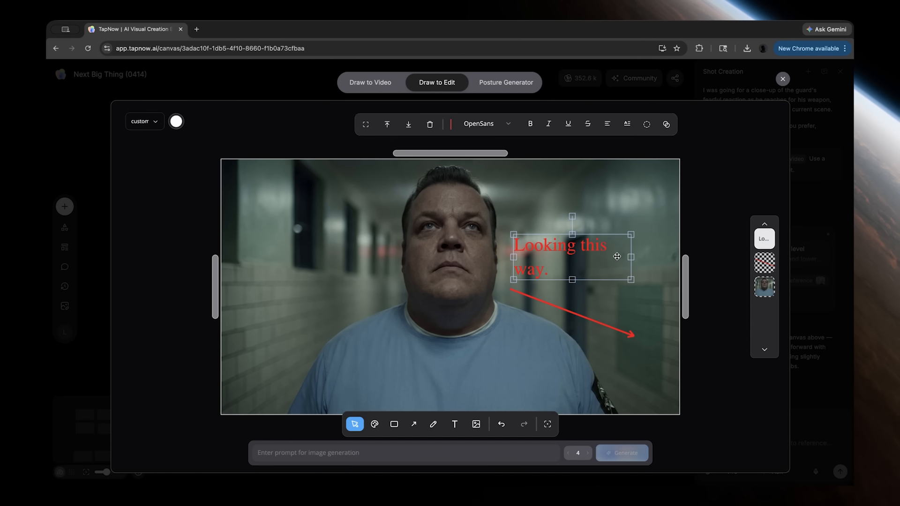
Enter the prompt "The man is looking off to the side." and generate the edit with a count of 4.
{"action": "left_click", "coordinate": [453, 452]}
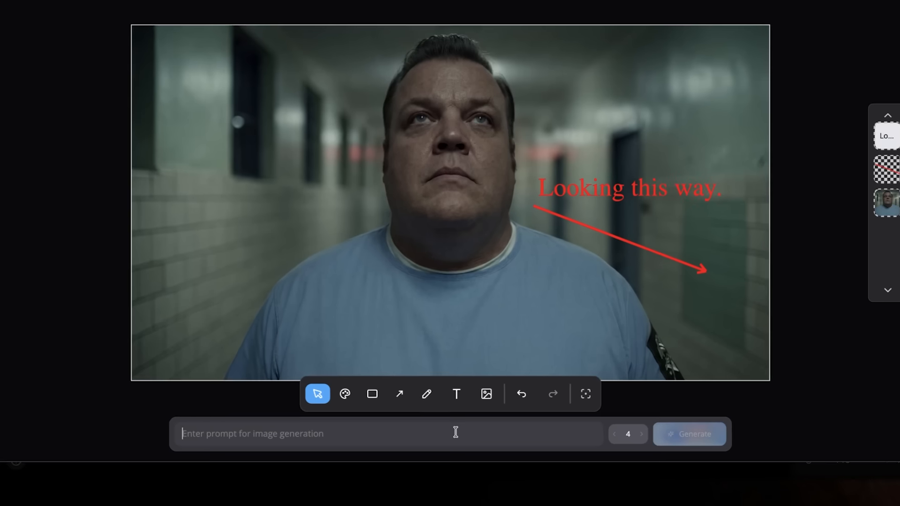
{"action": "type", "text": "The man is looking off to the side."}
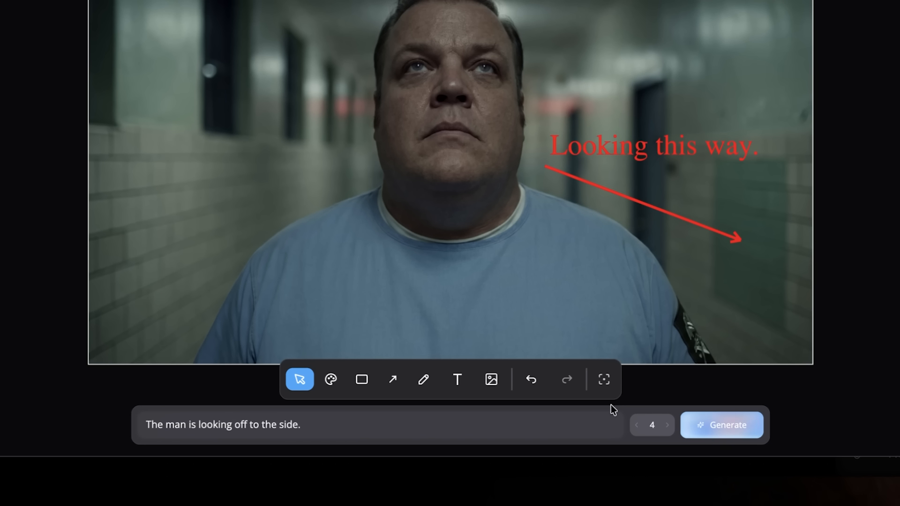
{"action": "left_click", "coordinate": [751, 430]}
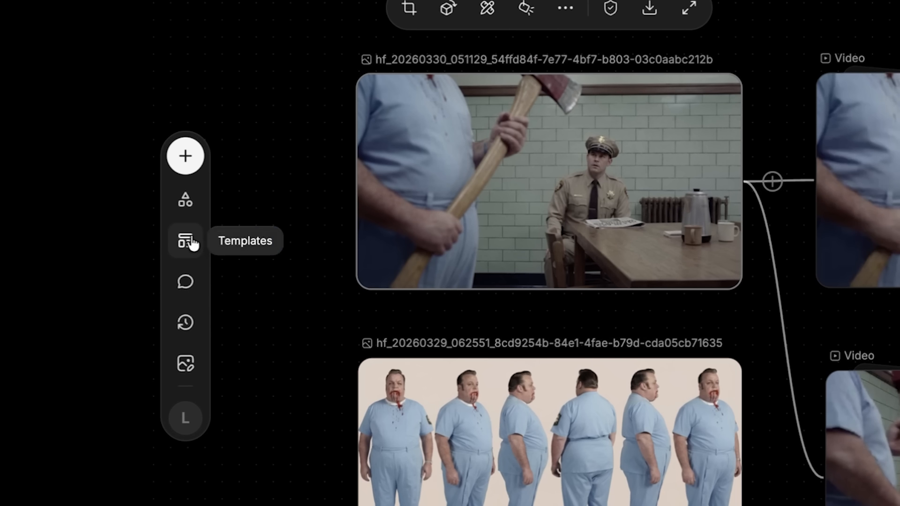
Browse the public templates and open the project's sharing options.
{"action": "left_click", "coordinate": [186, 241]}
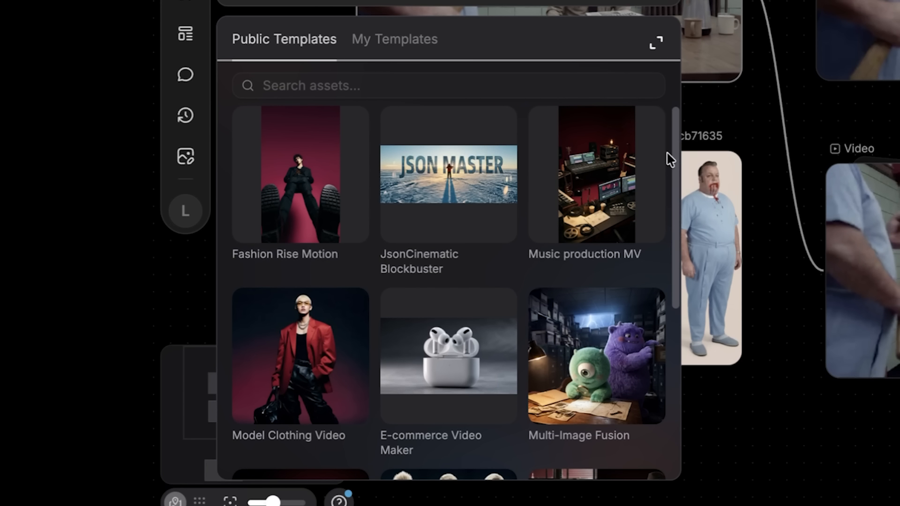
{"action": "scroll", "coordinate": [656, 158], "scroll_direction": "down", "scroll_amount": 5}
{"action": "left_click", "coordinate": [185, 114]}
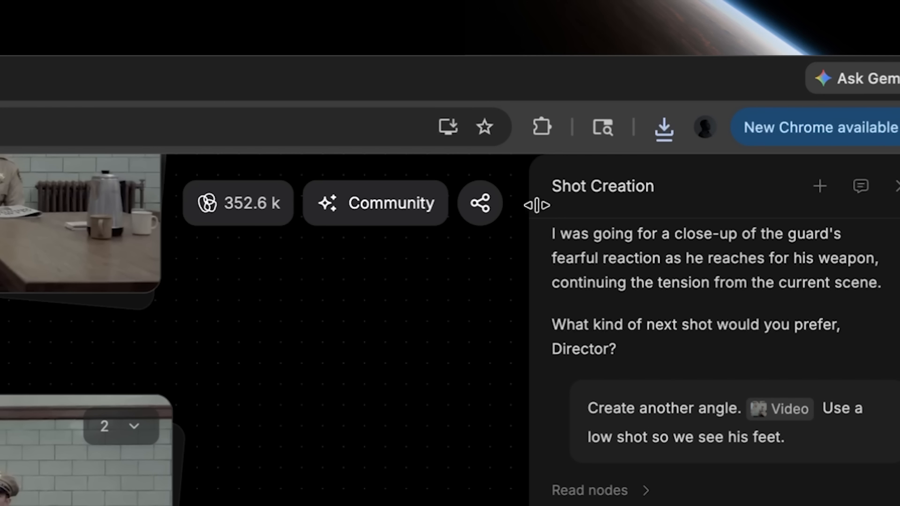
{"action": "left_click", "coordinate": [640, 107]}
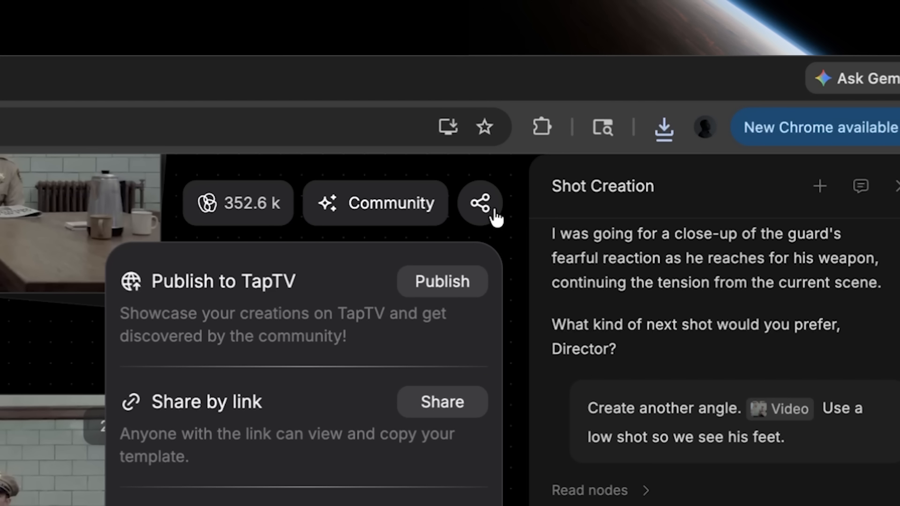